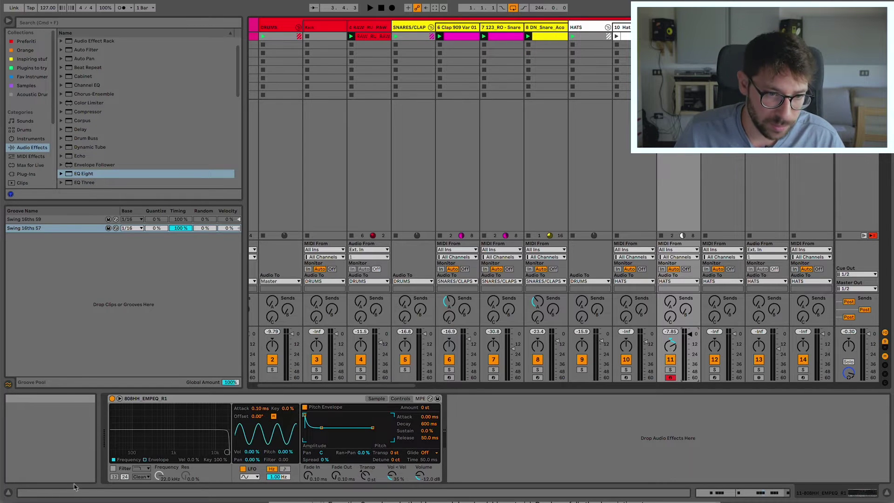
Turn on the 808HH sampler's filter with a 16.1 kHz cutoff and add an EQ Eight after it
{"action": "left_click", "coordinate": [113, 468]}
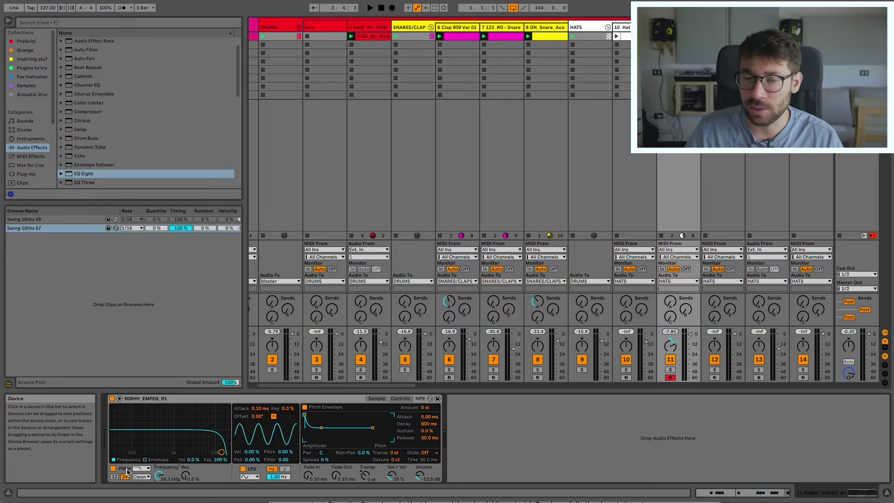
{"action": "double_click", "coordinate": [77, 175]}
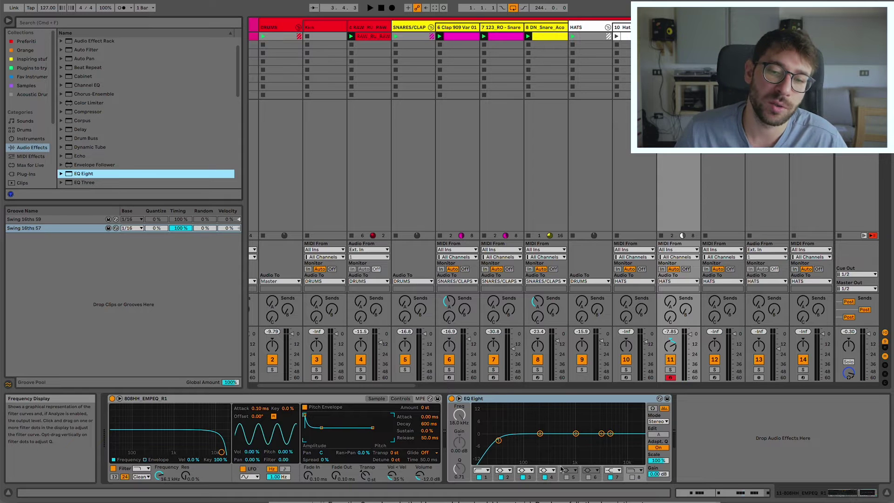
Shape EQ Eight with a low cut at 31.6 Hz and a narrow -4.05 dB dip at 7.26 kHz, comparing it bypassed and active
{"action": "left_click_drag", "start_coordinate": [498, 440], "coordinate": [568, 440]}
{"action": "left_click_drag", "start_coordinate": [499, 441], "coordinate": [515, 442]}
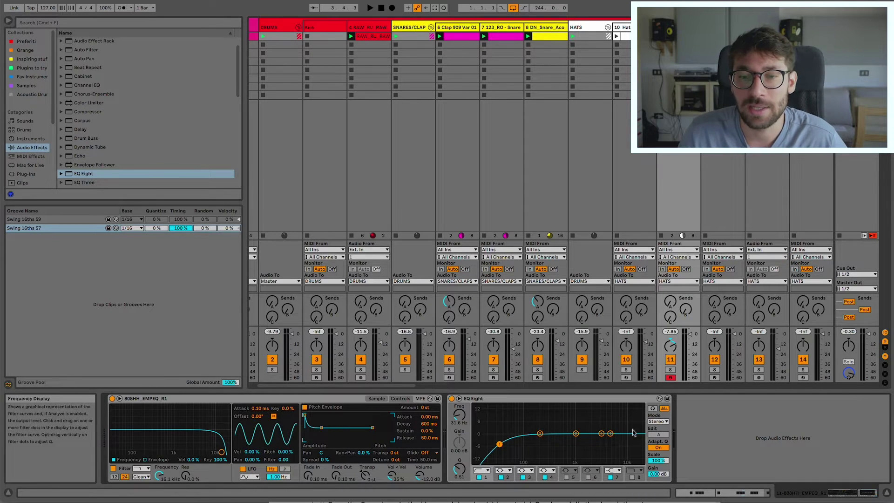
{"action": "left_click_drag", "start_coordinate": [602, 434], "coordinate": [618, 405]}
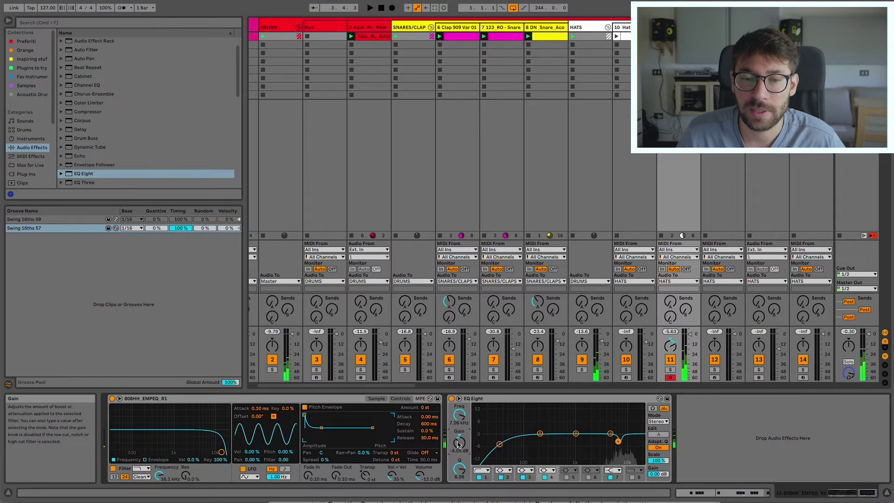
{"action": "left_click", "coordinate": [452, 399]}
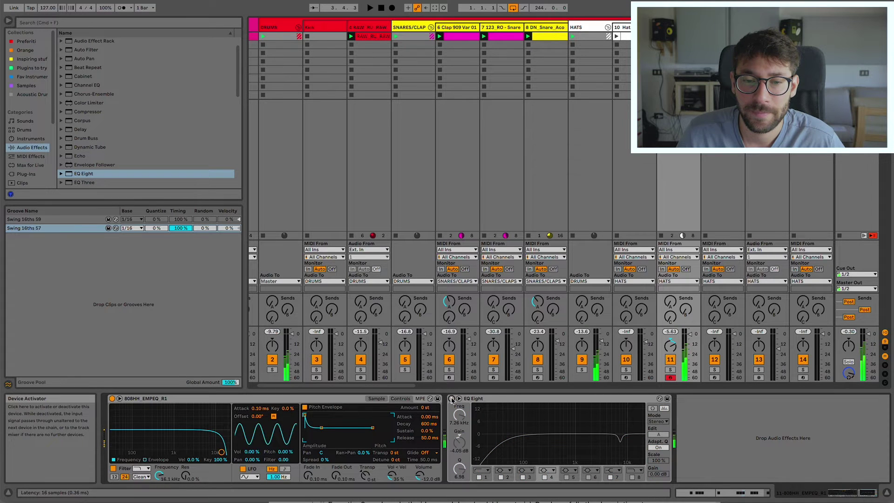
{"action": "left_click", "coordinate": [452, 400]}
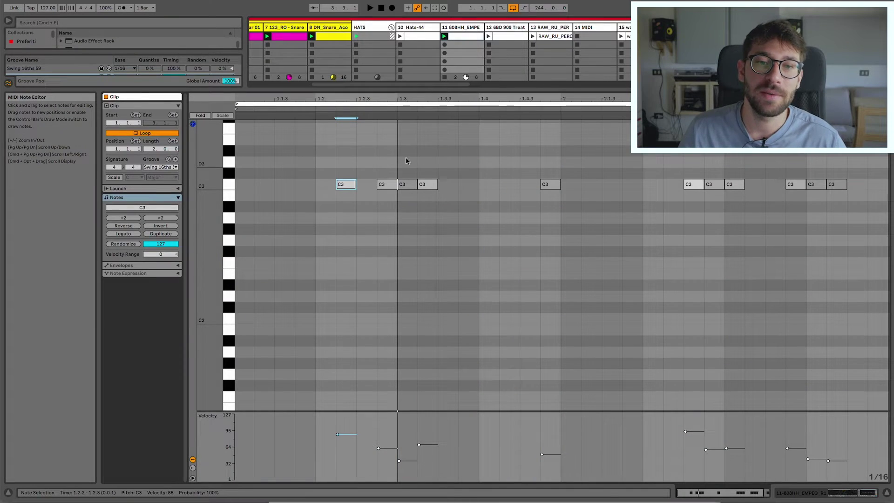
In the 808HH clip's velocity editor, drop the first C3 note's velocity to 1 and raise it back up
{"action": "left_click_drag", "start_coordinate": [316, 160], "coordinate": [359, 218]}
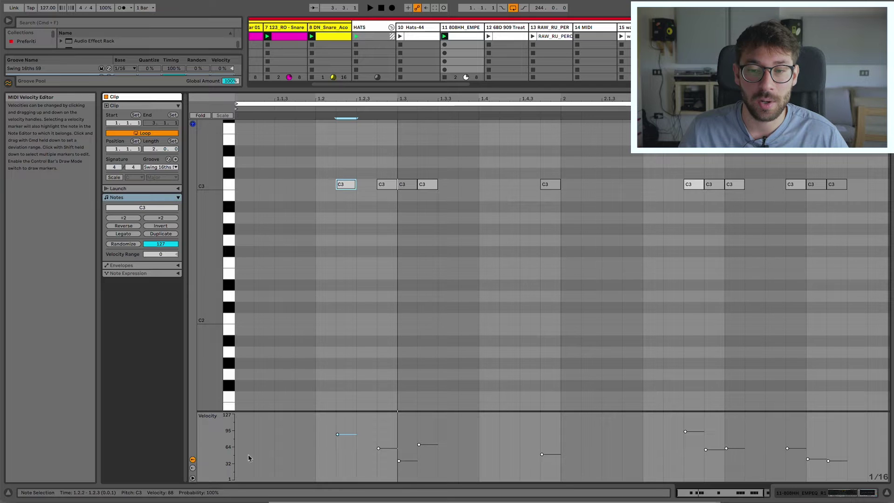
{"action": "left_click", "coordinate": [192, 460]}
{"action": "left_click", "coordinate": [193, 461]}
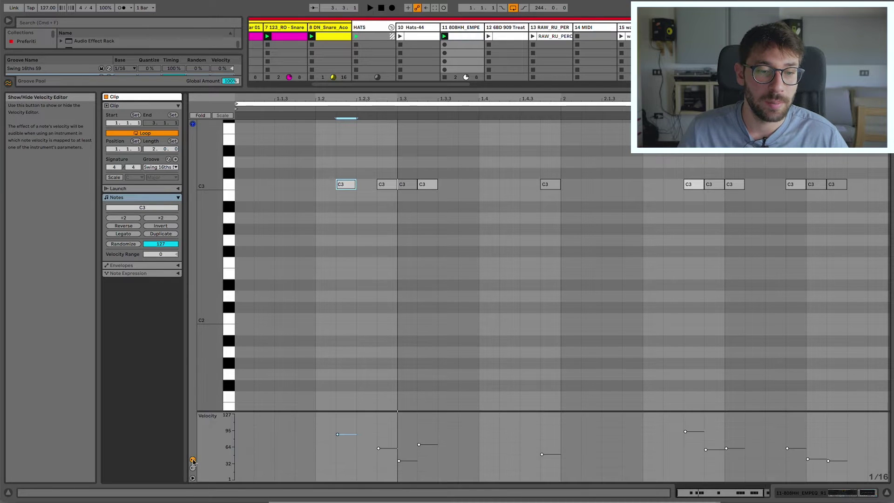
{"action": "left_click", "coordinate": [353, 435]}
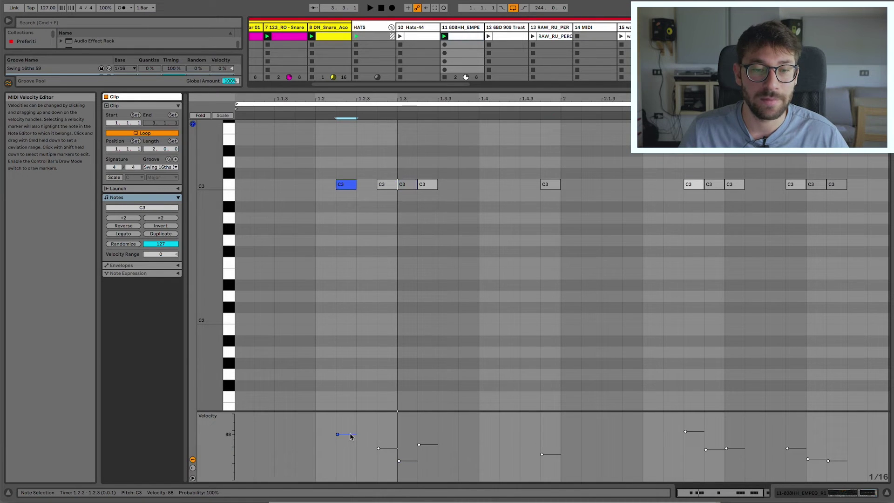
{"action": "mouse_move", "coordinate": [351, 437]}
{"action": "left_mouse_down"}
{"action": "mouse_move", "coordinate": [351, 428]}
{"action": "mouse_move", "coordinate": [350, 480]}
{"action": "left_mouse_up"}
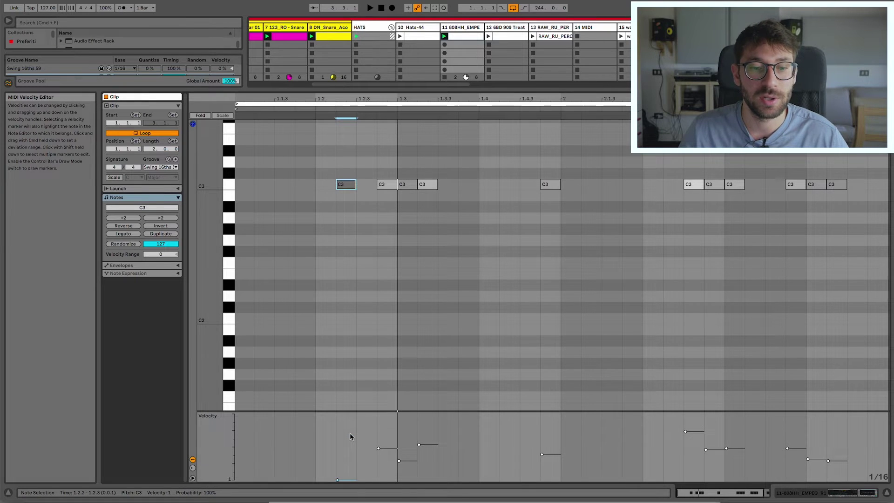
{"action": "mouse_move", "coordinate": [350, 437]}
{"action": "left_mouse_down"}
{"action": "mouse_move", "coordinate": [350, 414]}
{"action": "mouse_move", "coordinate": [350, 440]}
{"action": "left_mouse_up"}
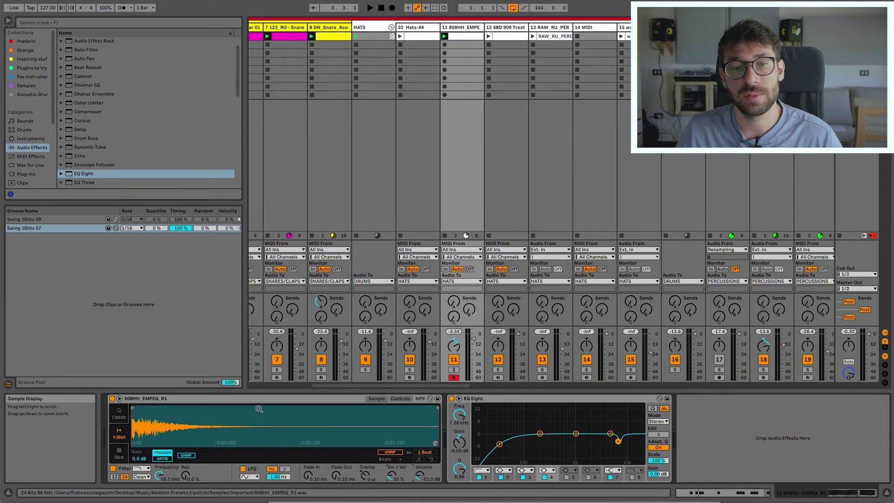
Switch the 808HH sampler to Classic mode and show its control parameters
{"action": "left_click", "coordinate": [118, 413]}
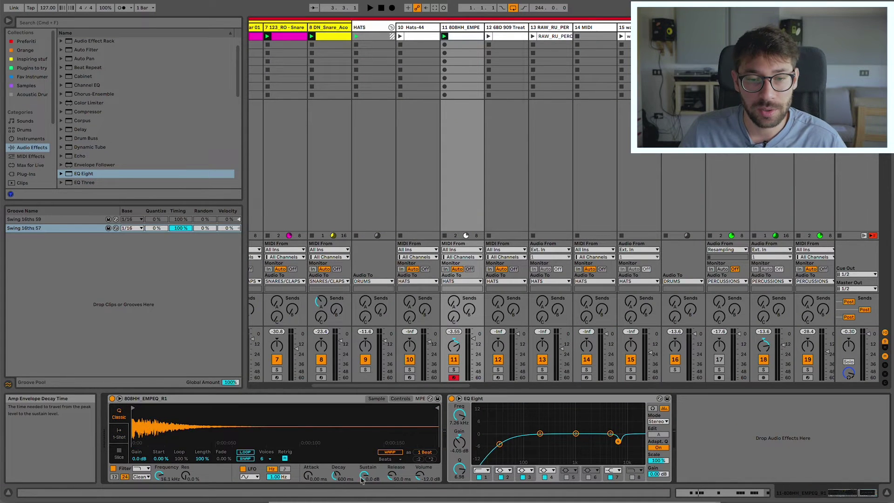
{"action": "left_click", "coordinate": [404, 402]}
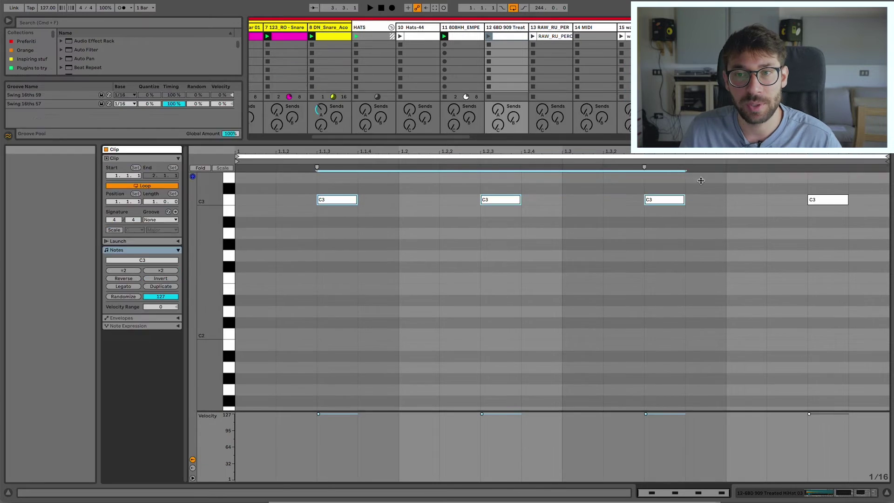
Select all notes in track 11's 808HH clip, play the pattern, and set every velocity to 100
{"action": "left_click_drag", "start_coordinate": [671, 142], "coordinate": [671, 326]}
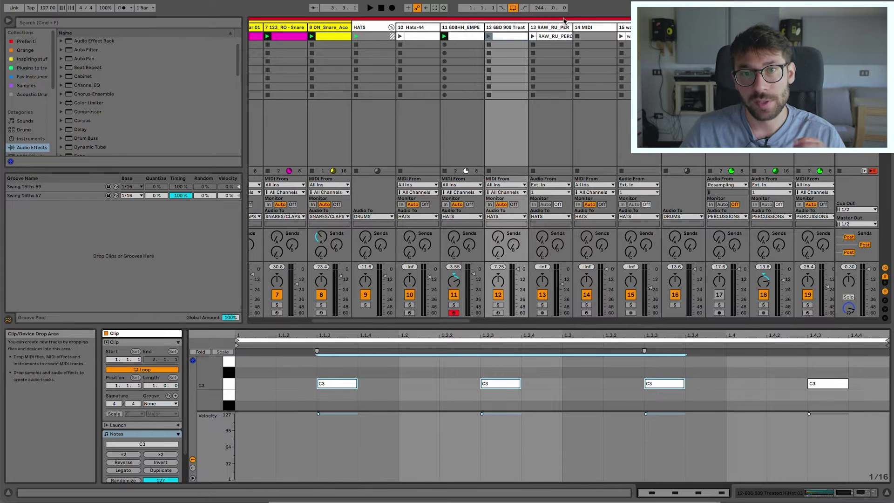
{"action": "left_click", "coordinate": [466, 28]}
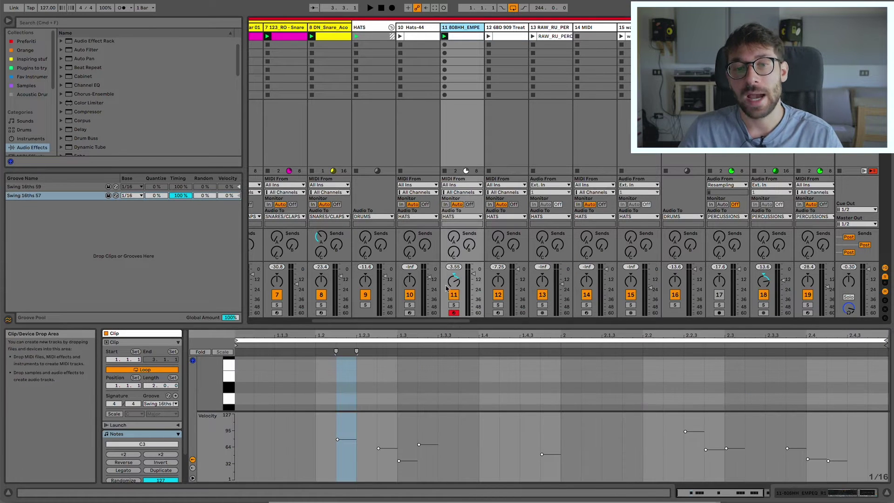
{"action": "left_click_drag", "start_coordinate": [320, 423], "coordinate": [851, 474]}
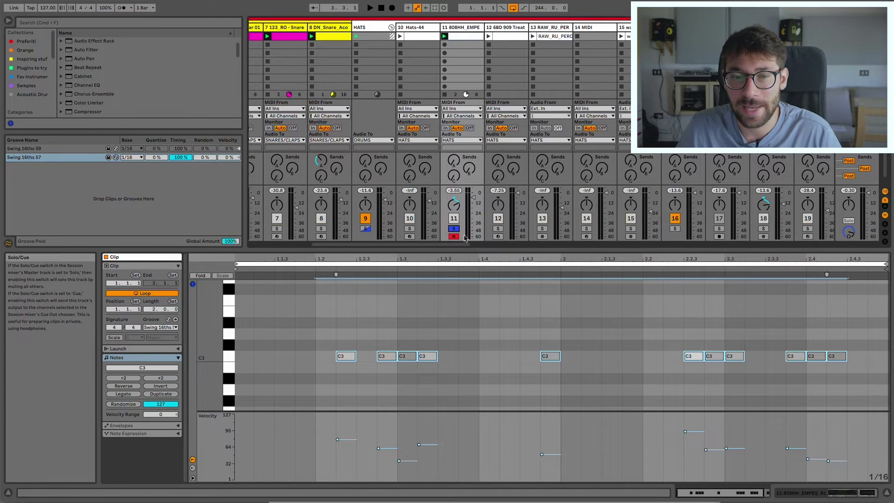
{"action": "key", "text": "space"}
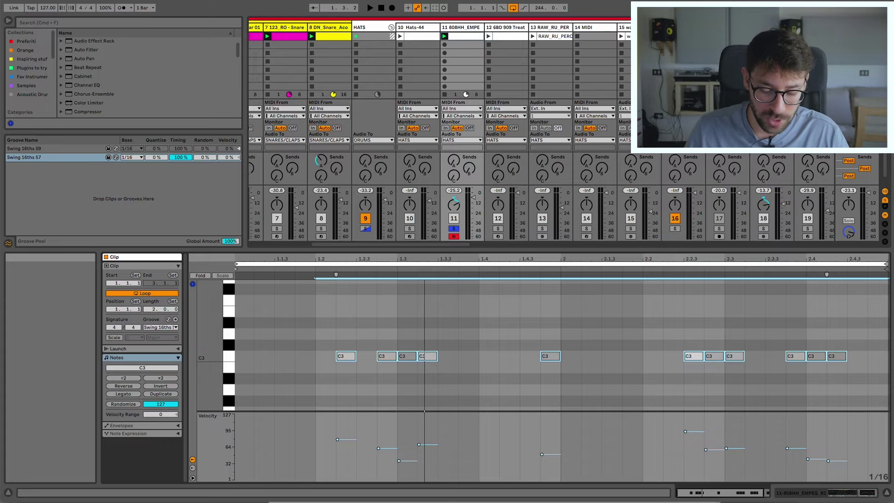
{"action": "key", "text": "super+z"}
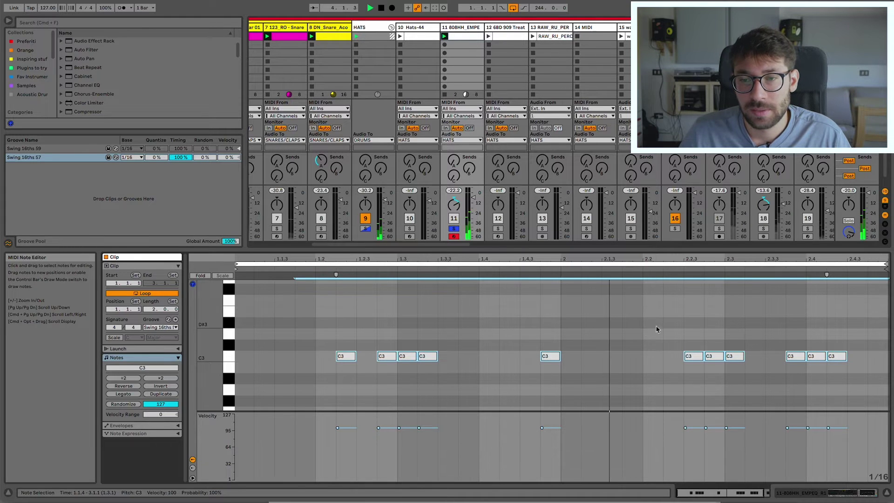
Vary the individual C3 note velocities, including 103 at 2.3.1 and 55 at 2.4.1, and play the pattern
{"action": "left_click_drag", "start_coordinate": [689, 343], "coordinate": [805, 378]}
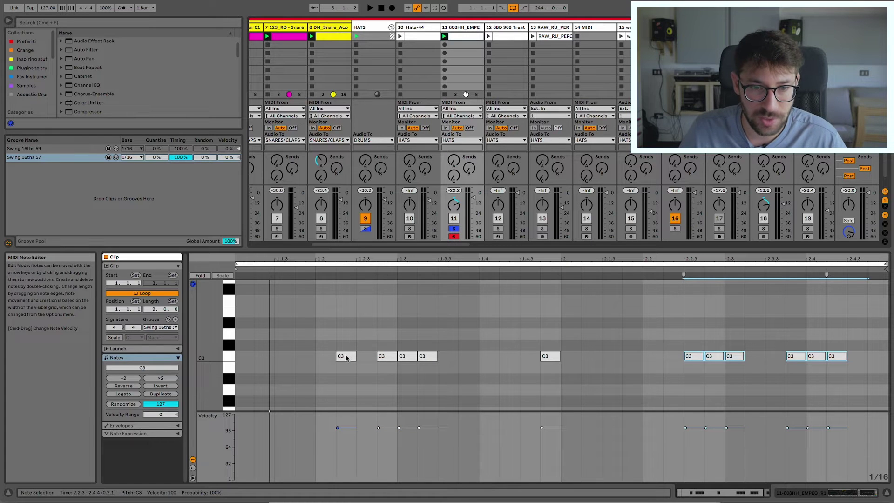
{"action": "left_click", "coordinate": [387, 357]}
{"action": "left_click_drag", "start_coordinate": [399, 356], "coordinate": [423, 353]}
{"action": "left_click_drag", "start_coordinate": [343, 356], "coordinate": [342, 357]}
{"action": "mouse_move", "coordinate": [713, 356]}
{"action": "left_mouse_down"}
{"action": "mouse_move", "coordinate": [738, 358]}
{"action": "mouse_move", "coordinate": [717, 353]}
{"action": "left_mouse_up"}
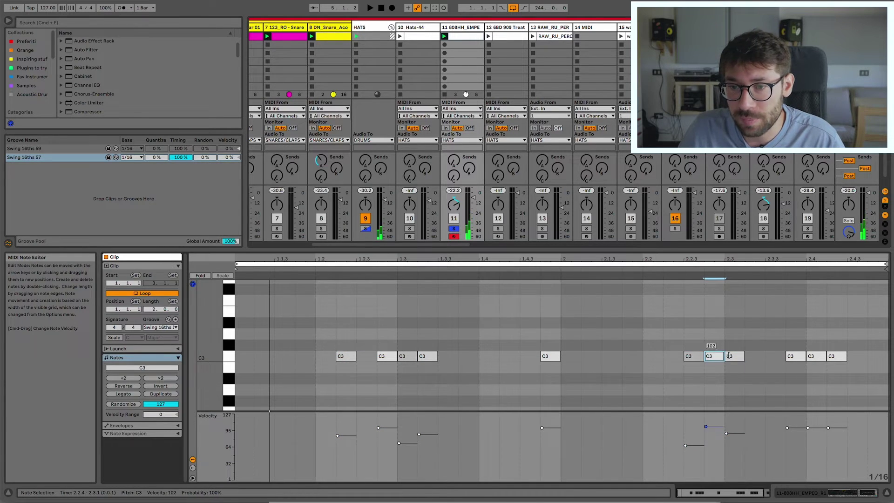
{"action": "left_click", "coordinate": [731, 356]}
{"action": "left_click_drag", "start_coordinate": [796, 356], "coordinate": [801, 355]}
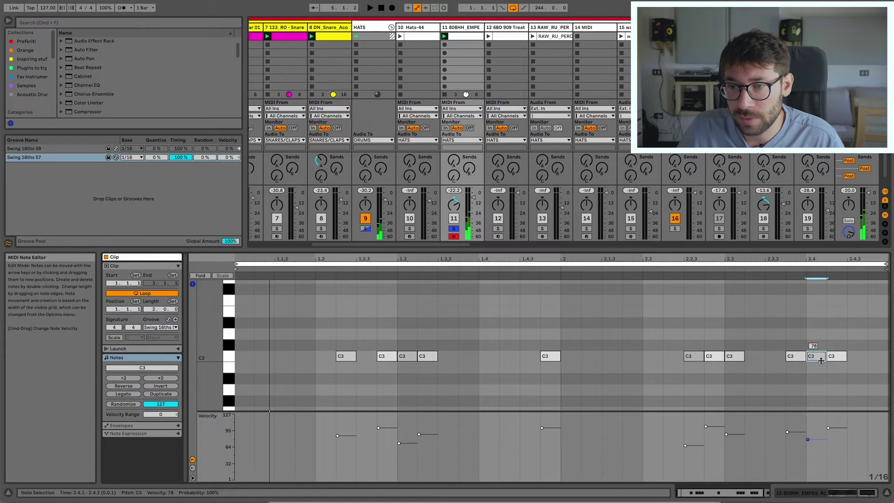
{"action": "left_click_drag", "start_coordinate": [326, 429], "coordinate": [852, 461]}
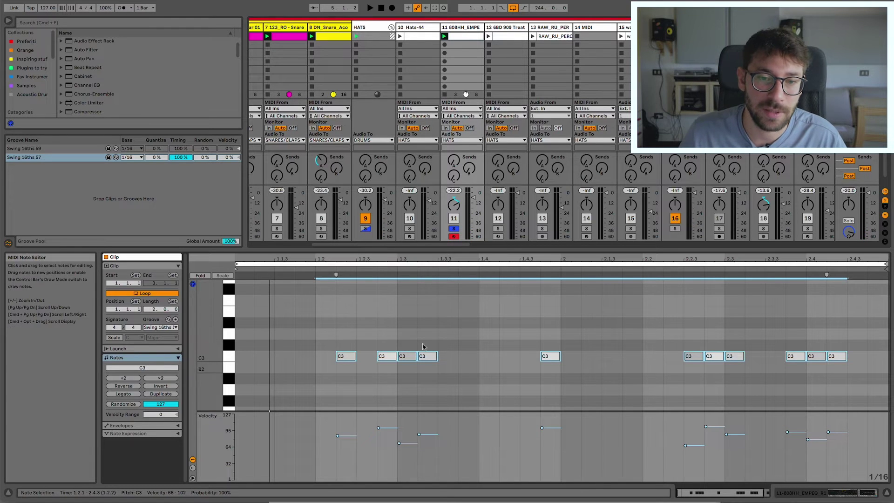
{"action": "left_click", "coordinate": [319, 330]}
{"action": "key", "text": "space"}
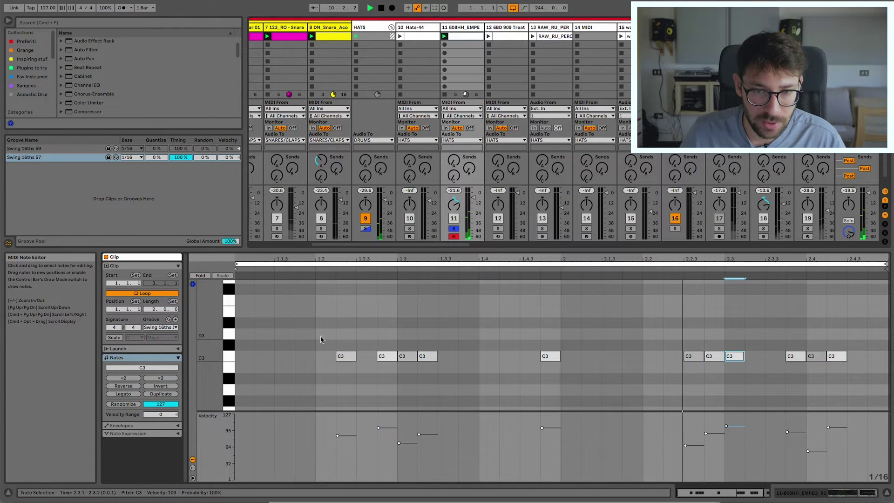
Try all note velocities at 100 during playback for comparison, restore the varied velocities, and play the pattern again
{"action": "left_click_drag", "start_coordinate": [314, 332], "coordinate": [869, 396]}
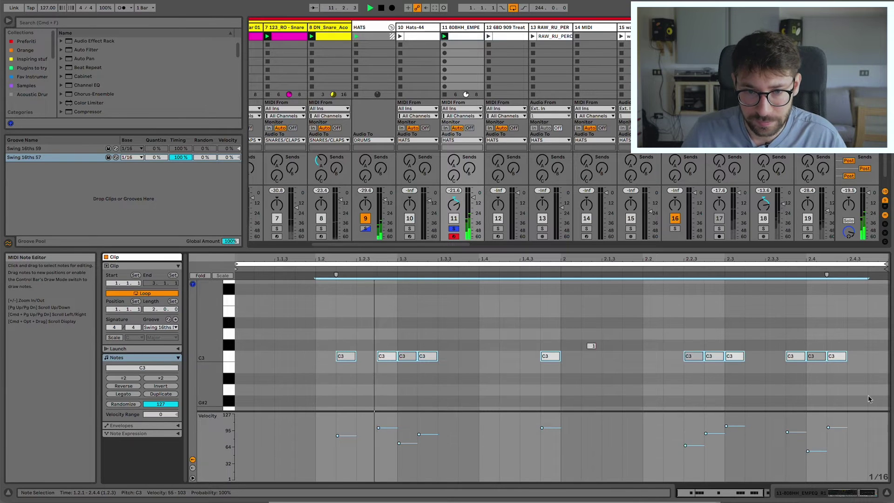
{"action": "key", "text": "Return"}
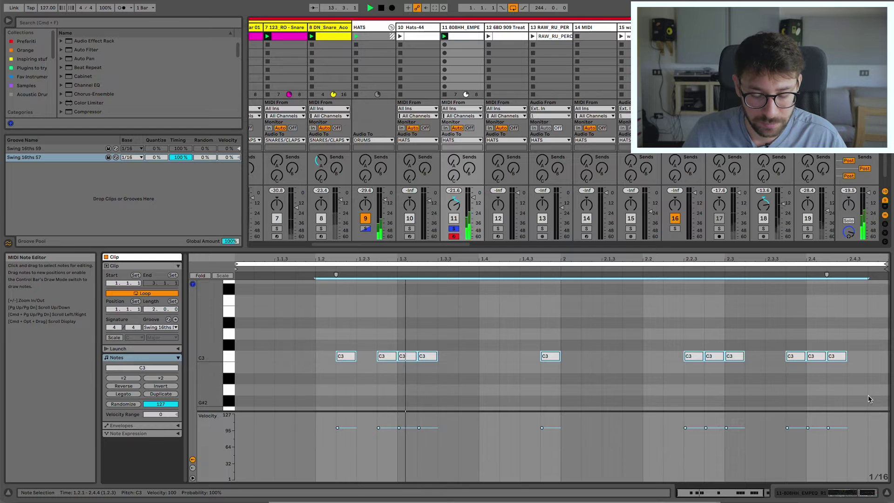
{"action": "key", "text": "r"}
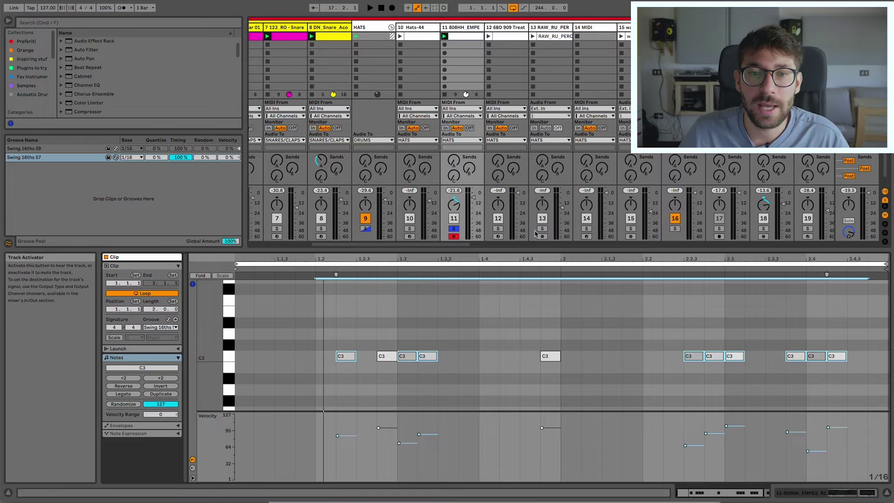
{"action": "left_click", "coordinate": [473, 199]}
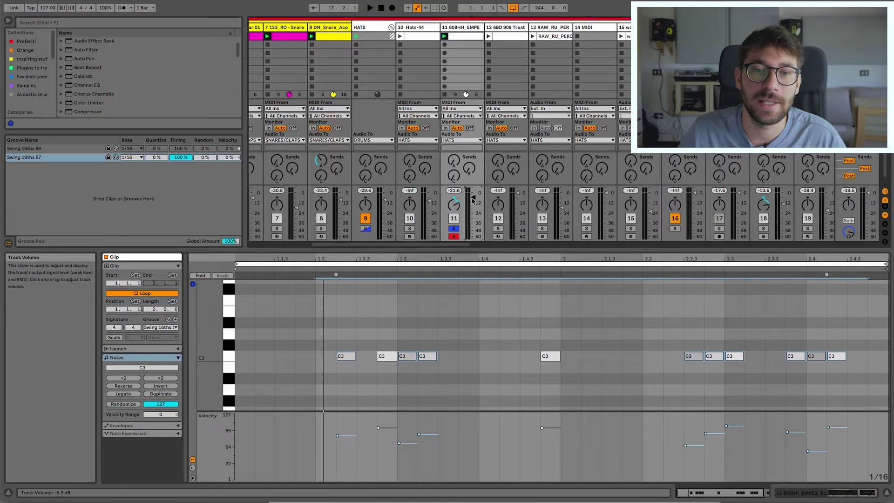
{"action": "key", "text": "space"}
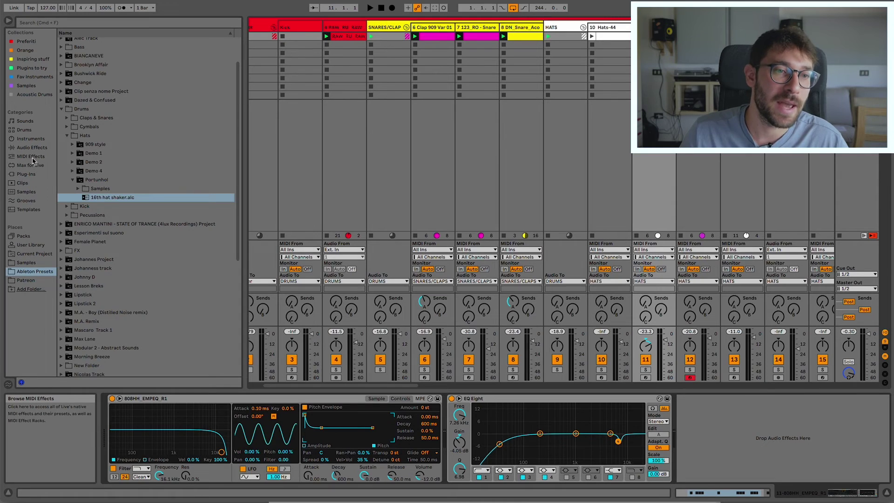
Load the Velocity MIDI effect preset Add some Random onto the 808HH track and select its Random amount
{"action": "left_click", "coordinate": [72, 167]}
{"action": "left_click", "coordinate": [77, 167]}
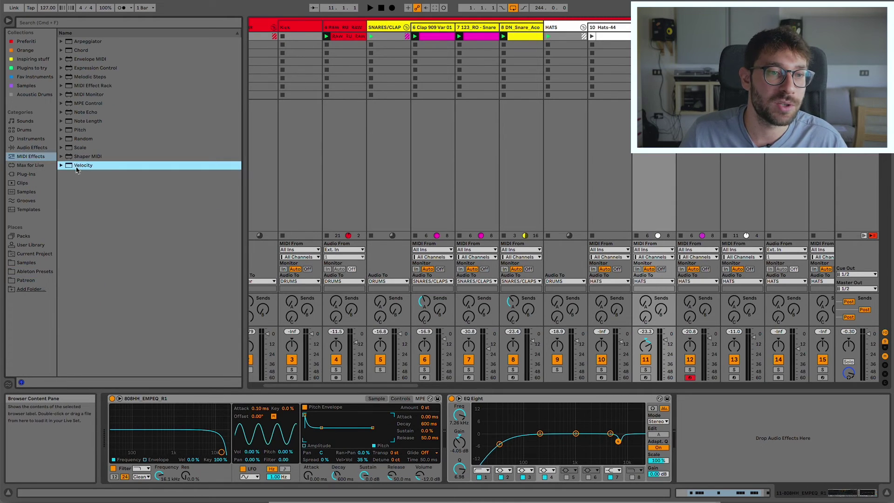
{"action": "left_click", "coordinate": [61, 166]}
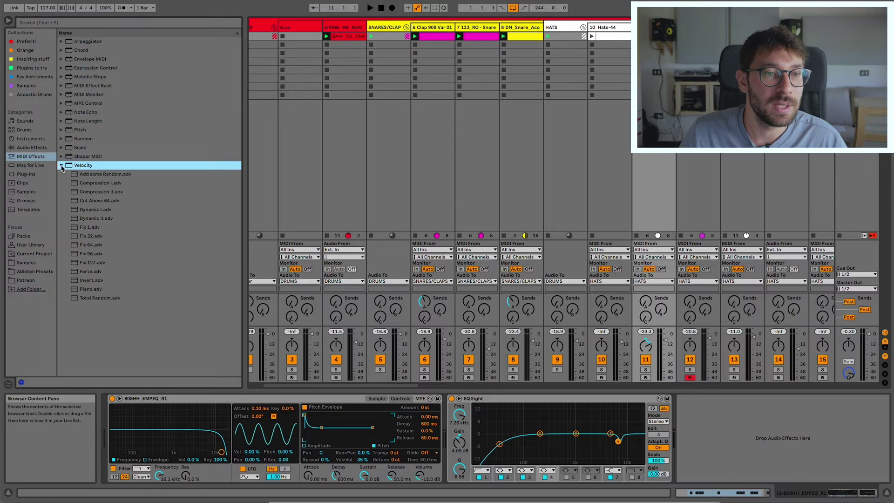
{"action": "left_click", "coordinate": [88, 175]}
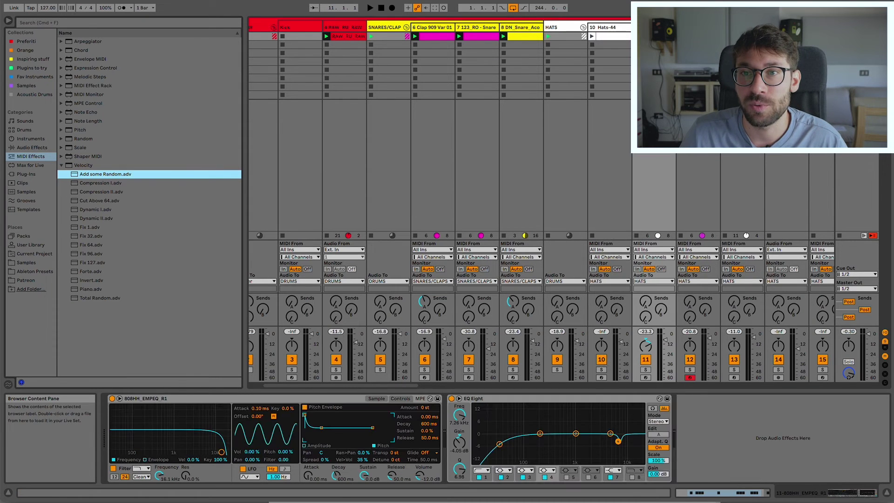
{"action": "double_click", "coordinate": [88, 175]}
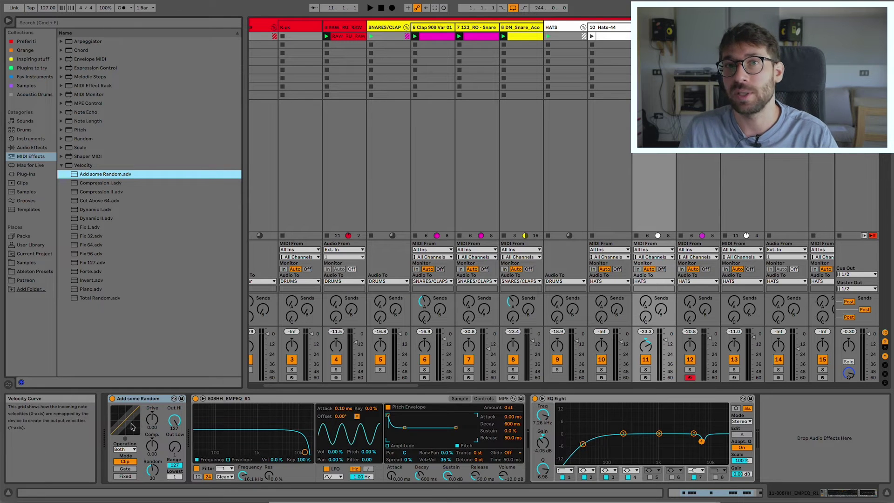
{"action": "left_click", "coordinate": [154, 474]}
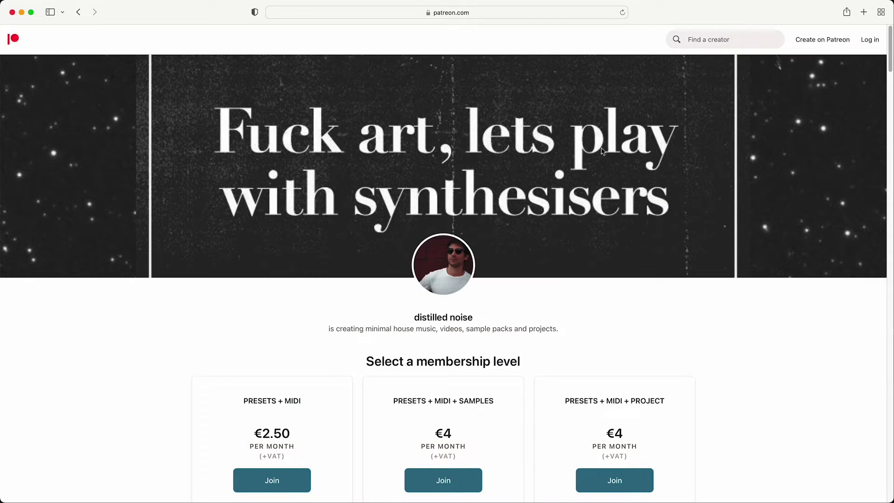
Switch to the browser and look through the membership levels on the distilled noise Patreon page
{"action": "scroll", "coordinate": [602, 151], "scroll_direction": "down", "scroll_amount": 7}
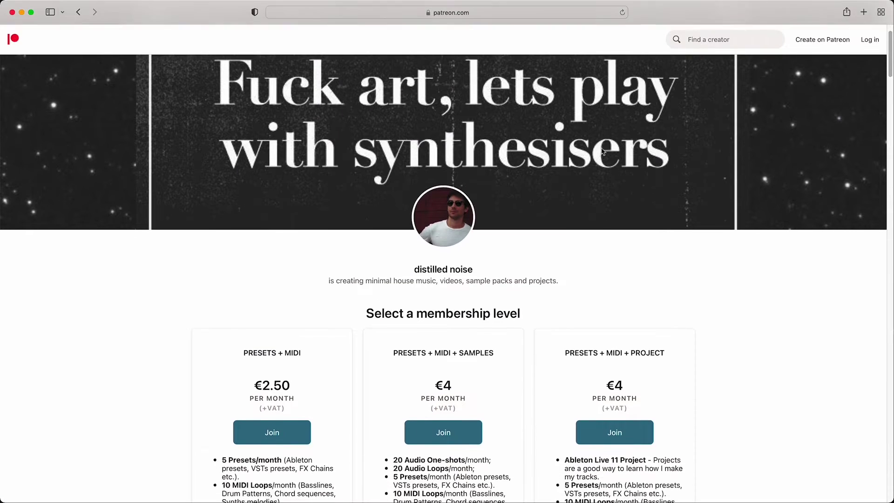
{"action": "scroll", "coordinate": [602, 152], "scroll_direction": "down", "scroll_amount": 4}
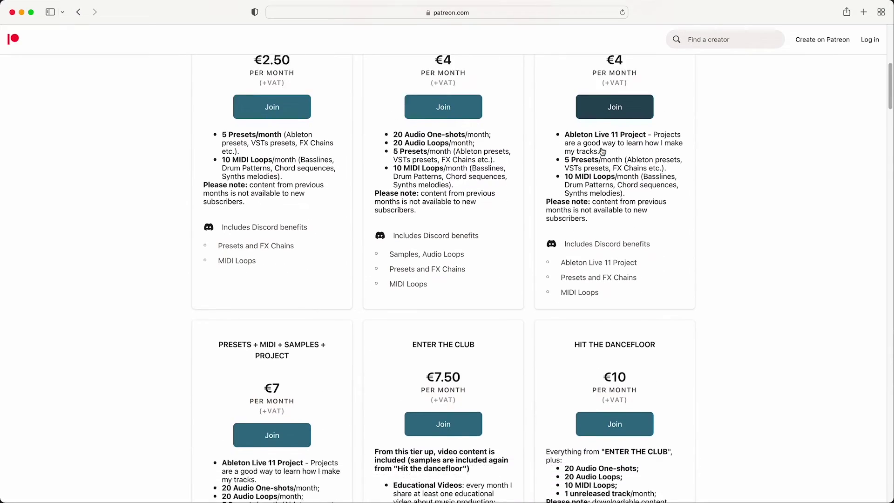
Read through the contents of the €7, €7.50 and €10 membership tiers on the Patreon page
{"action": "scroll", "coordinate": [602, 148], "scroll_direction": "down", "scroll_amount": 2}
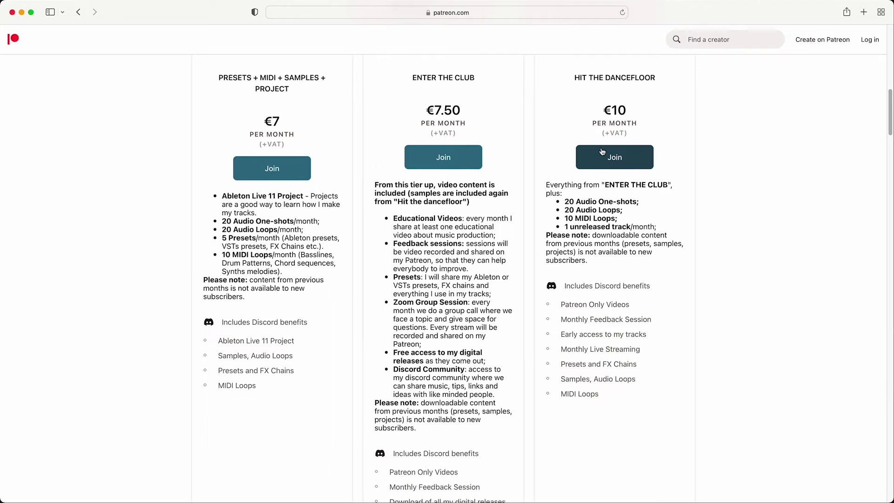
{"action": "scroll", "coordinate": [602, 152], "scroll_direction": "down", "scroll_amount": 5}
{"action": "scroll", "coordinate": [603, 151], "scroll_direction": "down", "scroll_amount": 3}
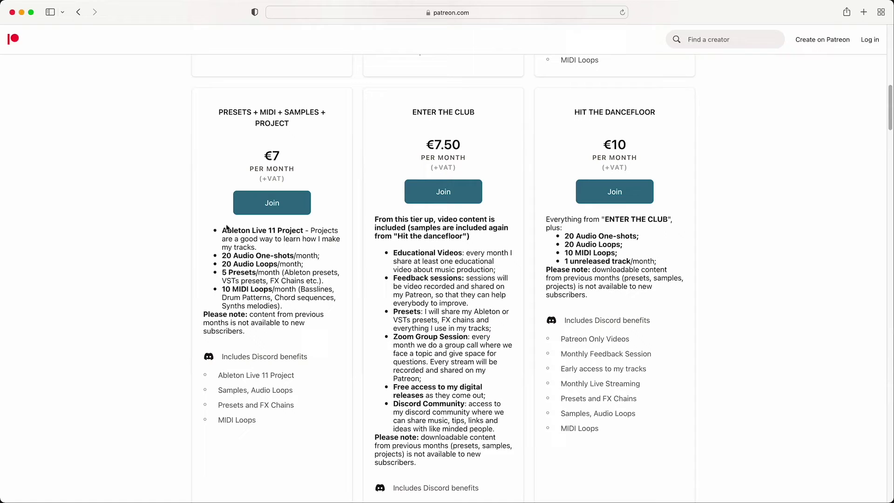
{"action": "left_click_drag", "start_coordinate": [223, 226], "coordinate": [330, 305]}
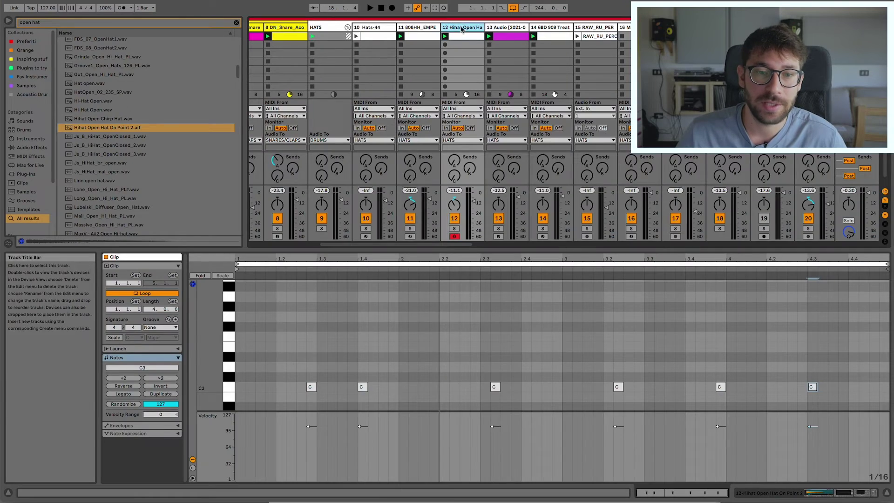
In the open hat track's Simpler, try 1-Shot mode, return to Classic and set Release to 347 ms
{"action": "left_click", "coordinate": [462, 29]}
{"action": "left_click", "coordinate": [119, 435]}
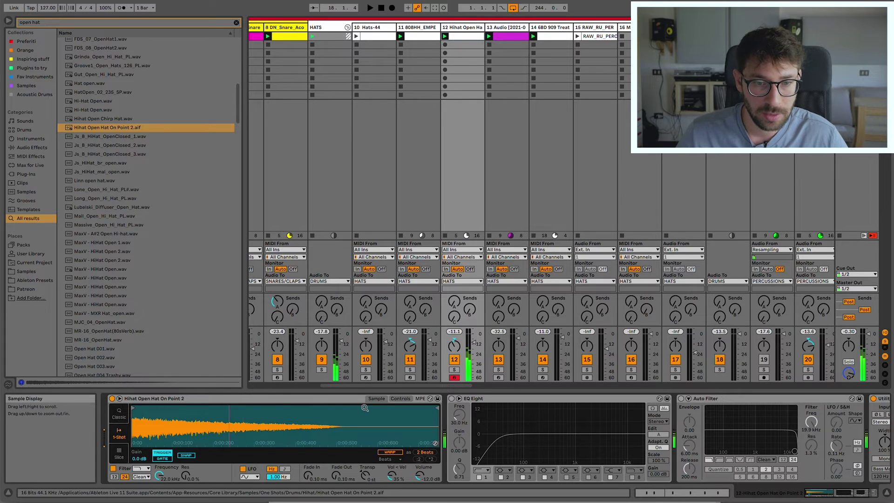
{"action": "left_click", "coordinate": [119, 418]}
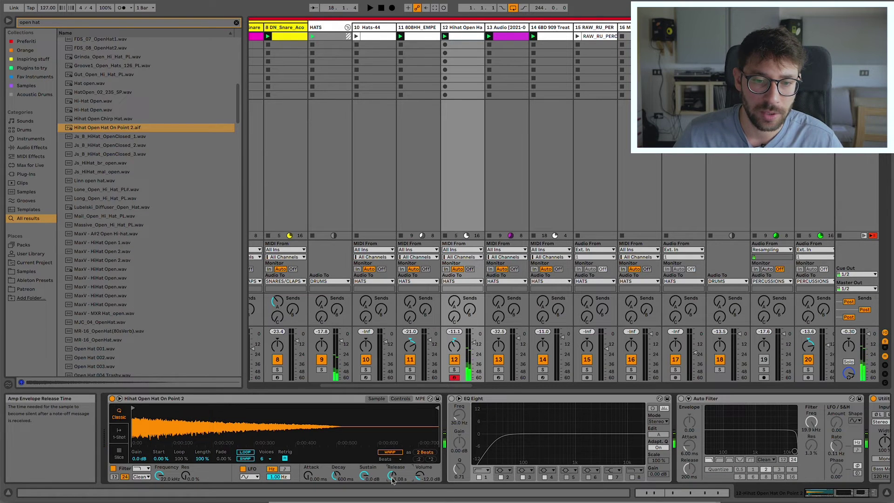
{"action": "left_click_drag", "start_coordinate": [392, 480], "coordinate": [406, 458]}
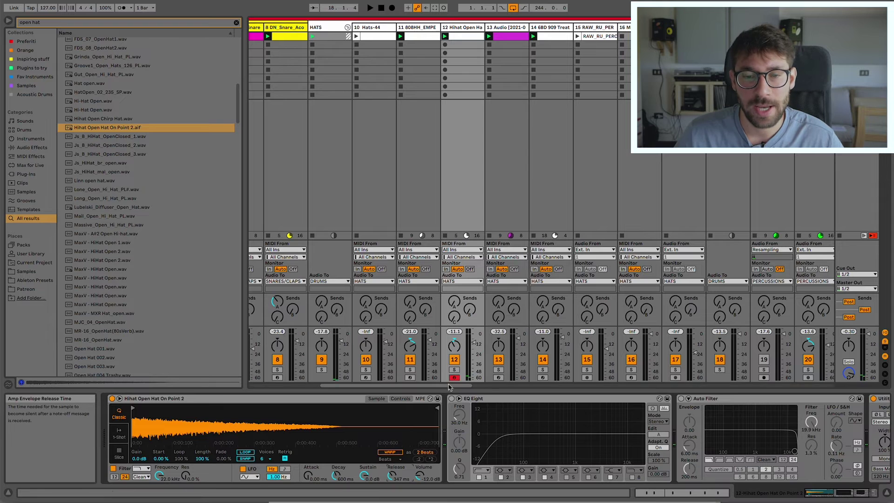
Play the open hat track soloed and try shifting its first C3 note slightly off the grid
{"action": "left_click", "coordinate": [454, 369]}
{"action": "key", "text": "space"}
{"action": "key", "text": "shift+Tab"}
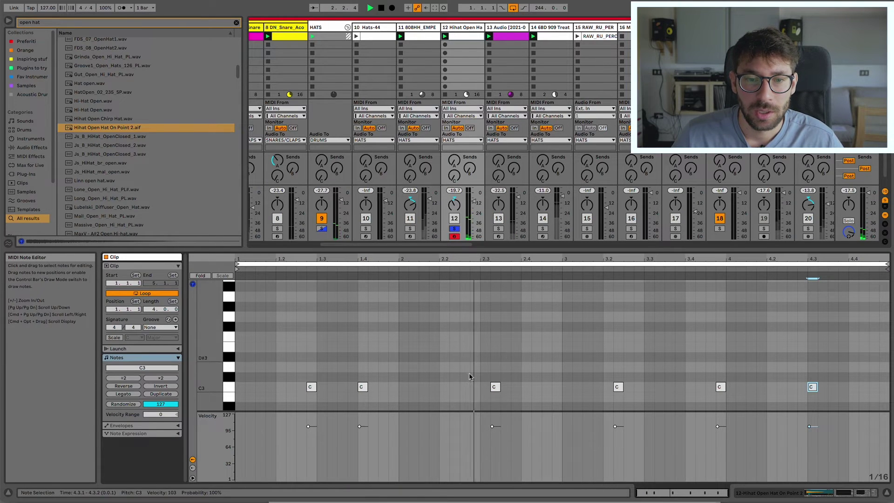
{"action": "left_click", "coordinate": [312, 388]}
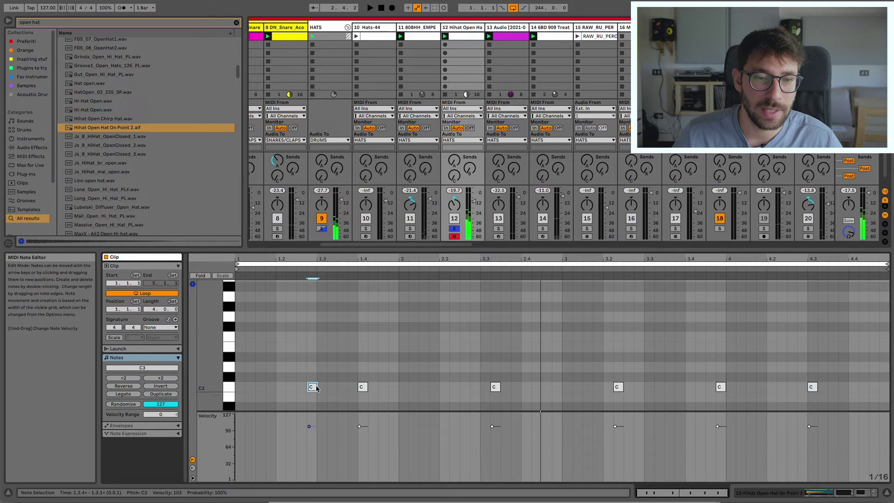
{"action": "mouse_move", "coordinate": [316, 388]}
{"action": "left_mouse_down"}
{"action": "mouse_move", "coordinate": [336, 388]}
{"action": "mouse_move", "coordinate": [317, 388]}
{"action": "left_mouse_up"}
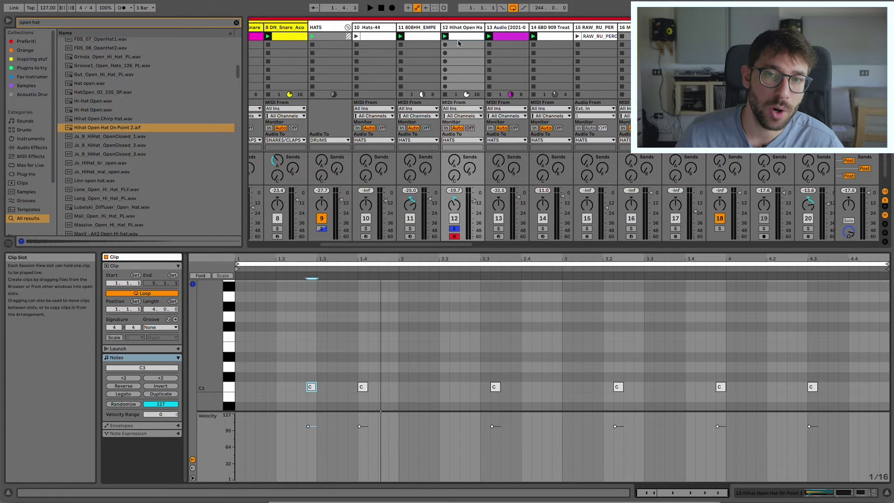
Vary the open hat Simpler's Release during playback, settling on 224 ms with Sustain at -11 dB
{"action": "double_click", "coordinate": [463, 27]}
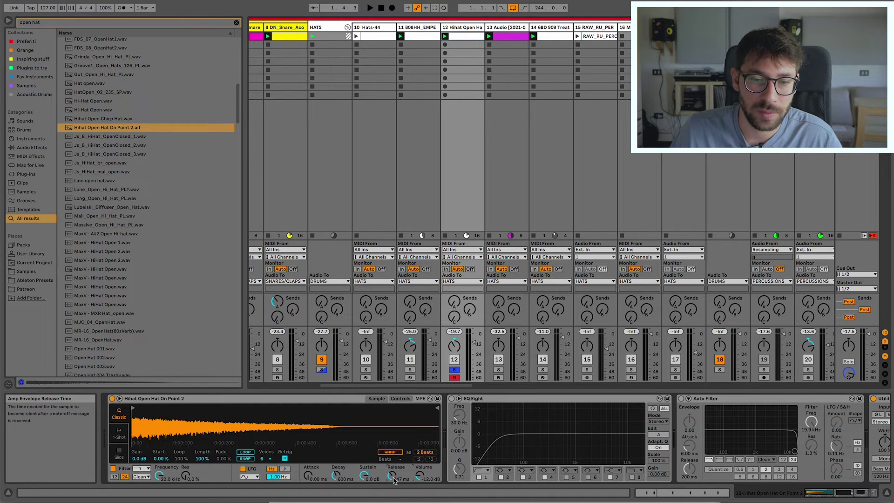
{"action": "key", "text": "space"}
{"action": "scroll", "coordinate": [393, 480], "scroll_direction": "up", "scroll_amount": 3}
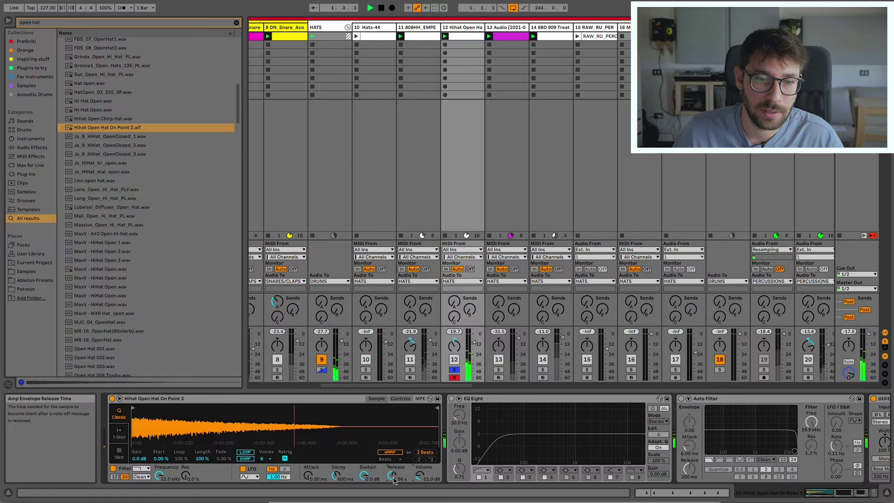
{"action": "scroll", "coordinate": [393, 481], "scroll_direction": "down", "scroll_amount": 2}
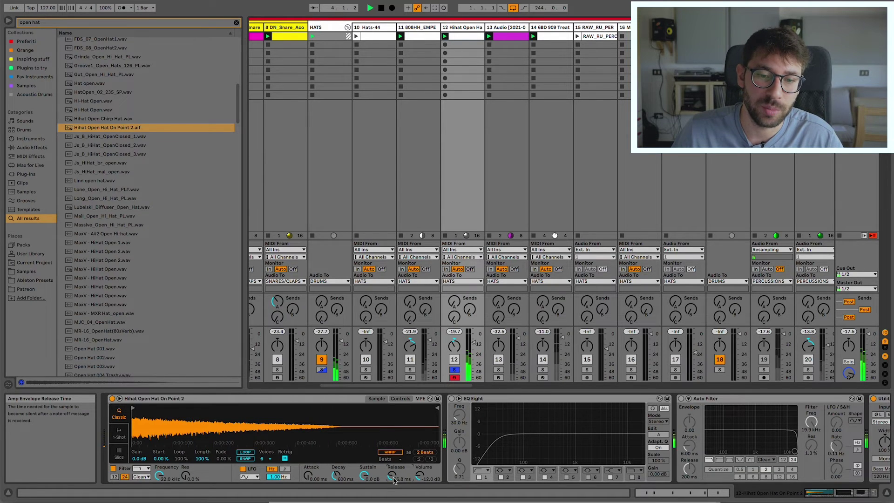
{"action": "scroll", "coordinate": [393, 480], "scroll_direction": "up", "scroll_amount": 4}
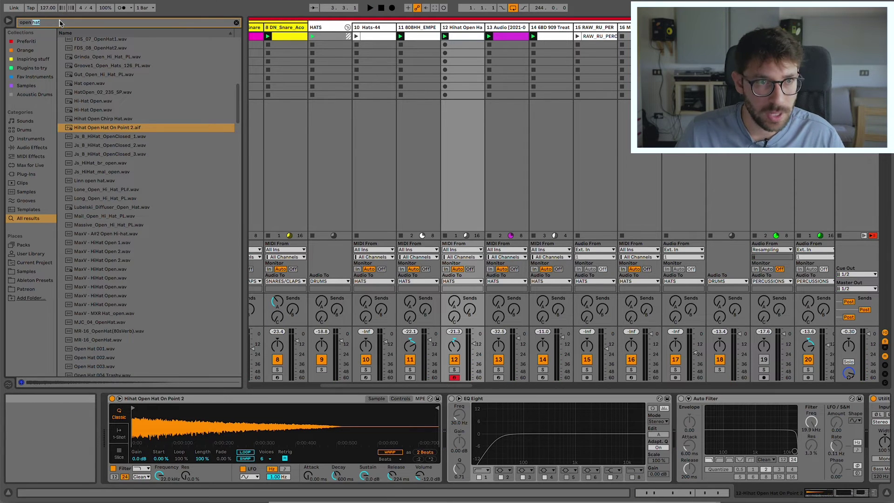
Add an LFO after the open hat's Simpler, mapped to its volume envelope Release, with rate 0.03 Hz, depth 22.8 % and offset 13 %
{"action": "type", "text": "lfo"}
{"action": "key", "text": "Return"}
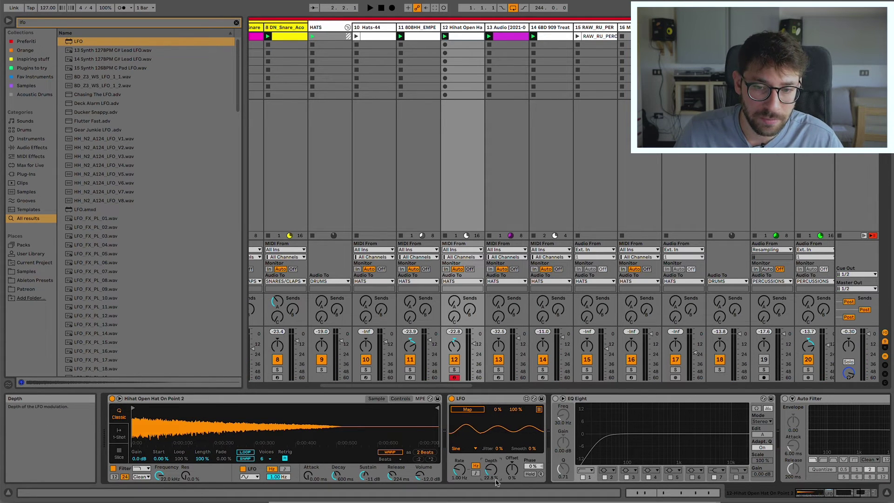
{"action": "left_click_drag", "start_coordinate": [491, 470], "coordinate": [492, 466]}
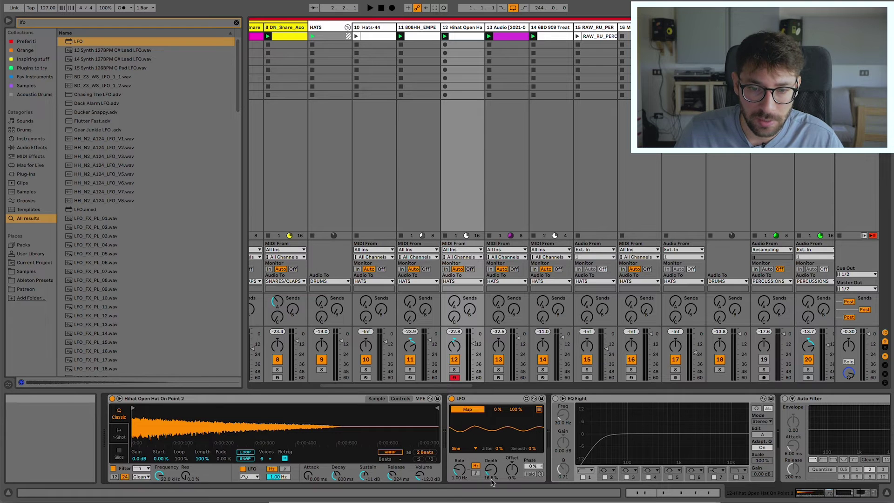
{"action": "left_click", "coordinate": [388, 475]}
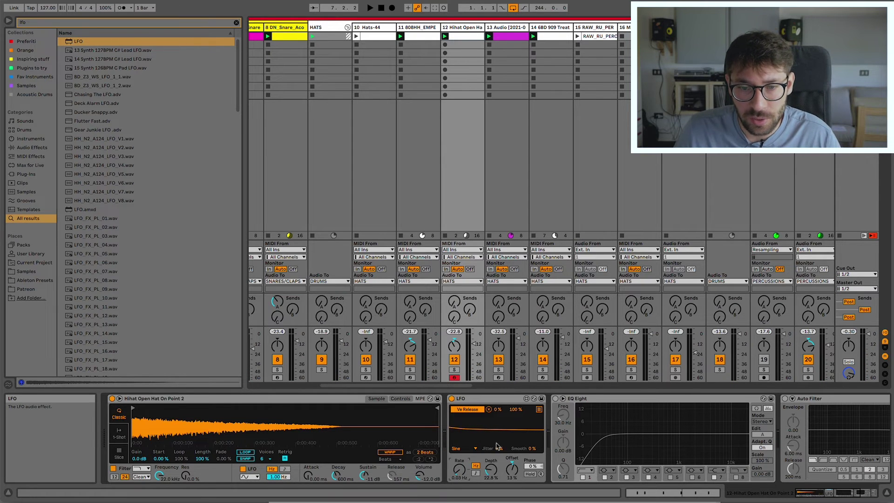
{"action": "key", "text": "space"}
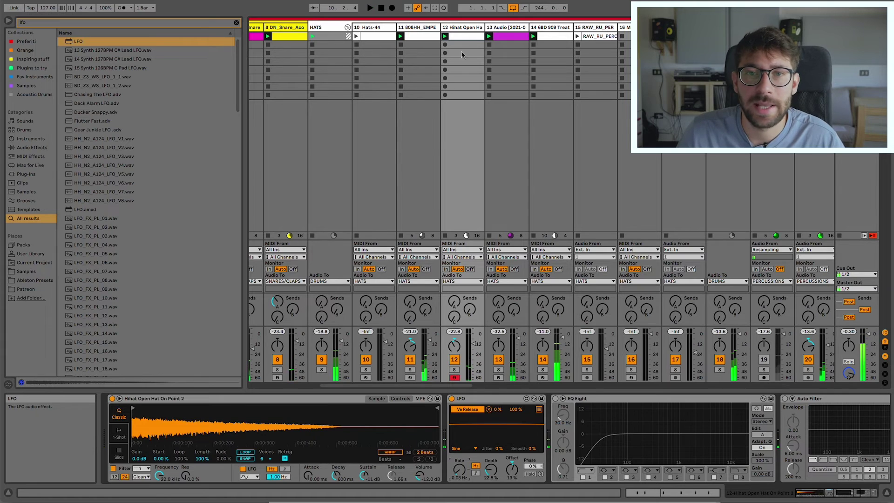
Examine the open hat and 808HH clips' notes and play the two tracks soloed together
{"action": "double_click", "coordinate": [475, 35]}
{"action": "left_click", "coordinate": [472, 29]}
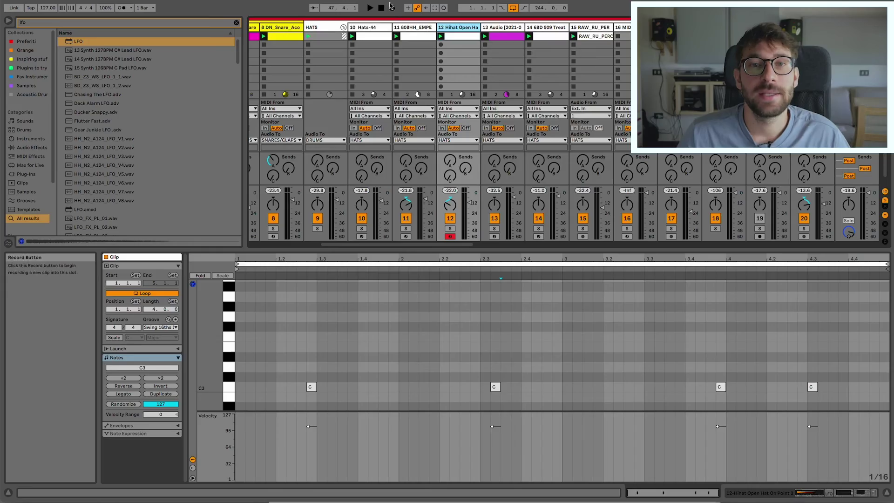
{"action": "left_click", "coordinate": [422, 33]}
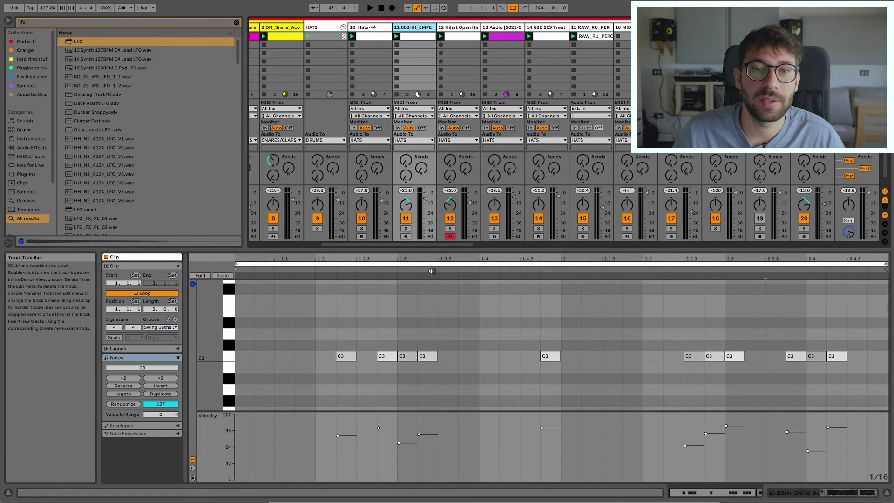
{"action": "left_click", "coordinate": [405, 230]}
{"action": "key", "text": "space"}
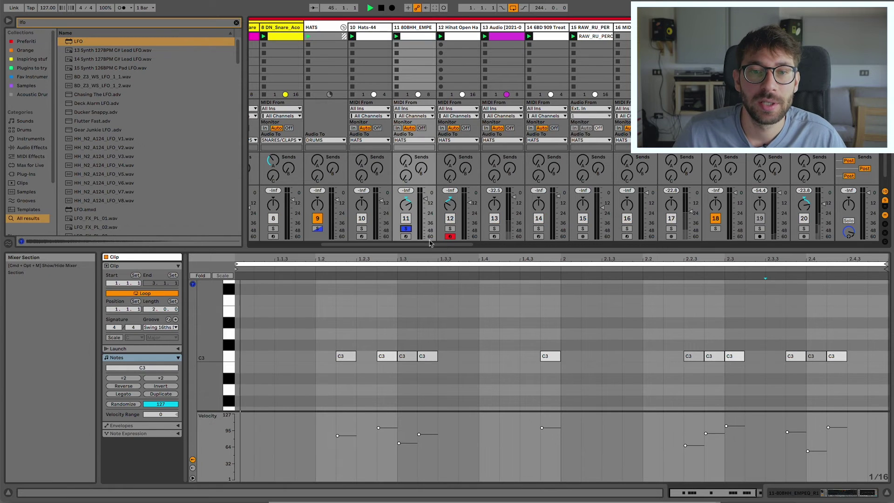
{"action": "left_click", "coordinate": [450, 229]}
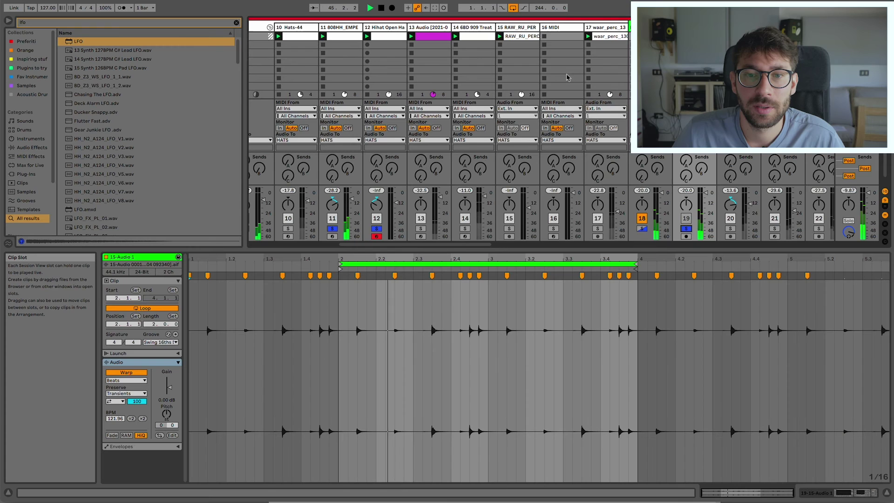
Listen to the 808HH, open hat and track 19 audio loop soloed together, and clear the solos
{"action": "scroll", "coordinate": [561, 84], "scroll_direction": "left", "scroll_amount": 2}
{"action": "scroll", "coordinate": [561, 84], "scroll_direction": "left", "scroll_amount": 2}
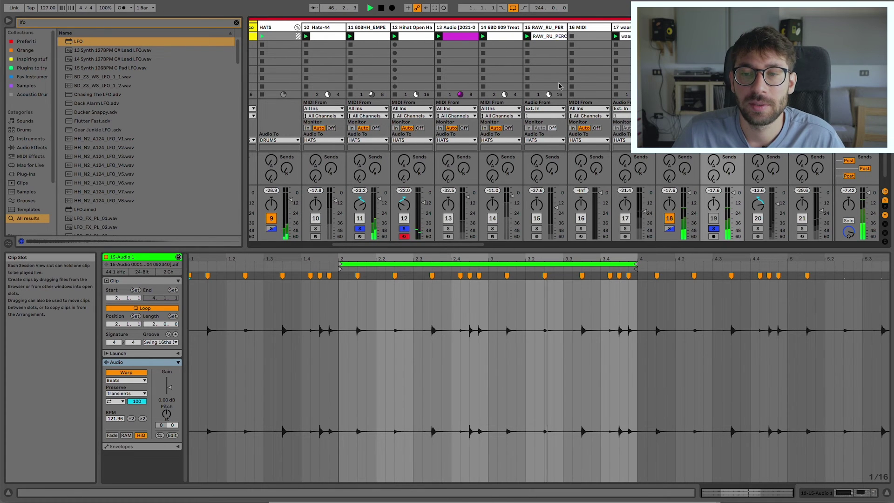
{"action": "scroll", "coordinate": [559, 86], "scroll_direction": "left", "scroll_amount": 3}
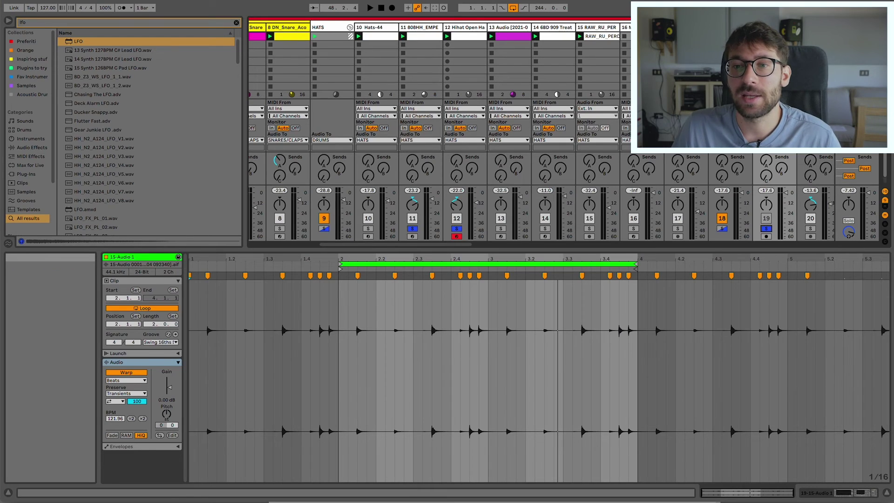
{"action": "left_click", "coordinate": [766, 229]}
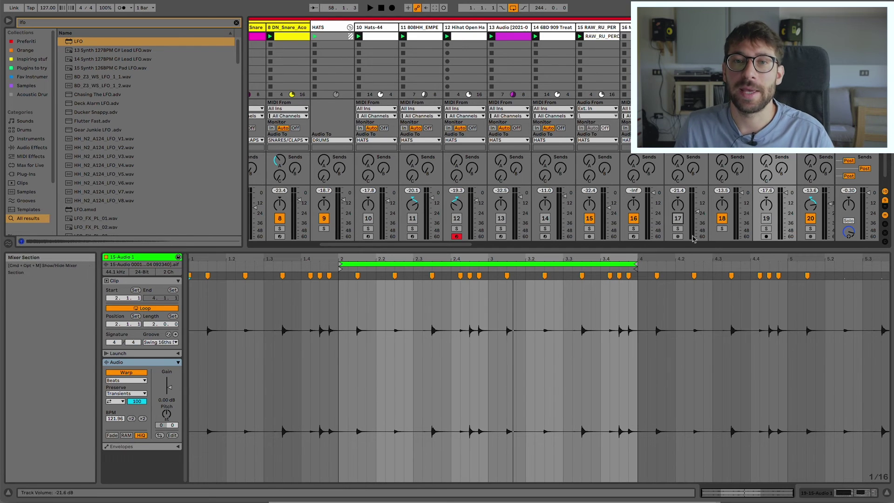
Play the full groove and activate the hat layers one by one on tracks 11, 12, 19, 14 and 13
{"action": "key", "text": "space"}
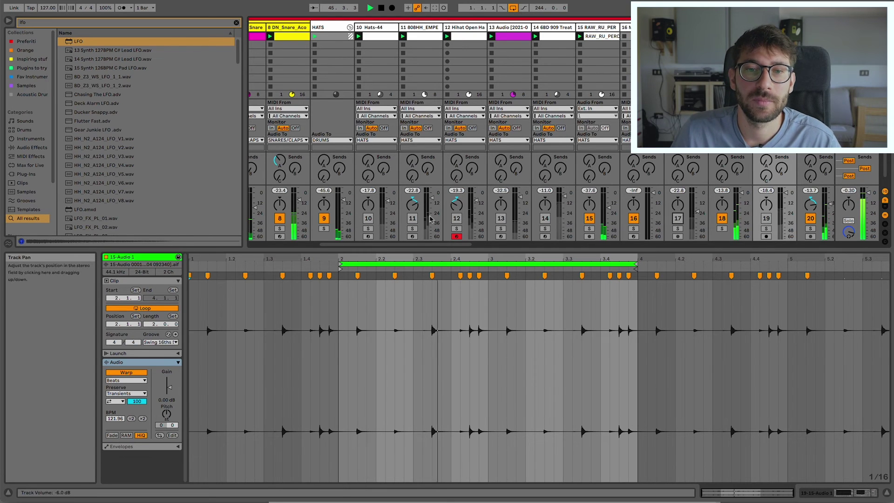
{"action": "left_click", "coordinate": [414, 218]}
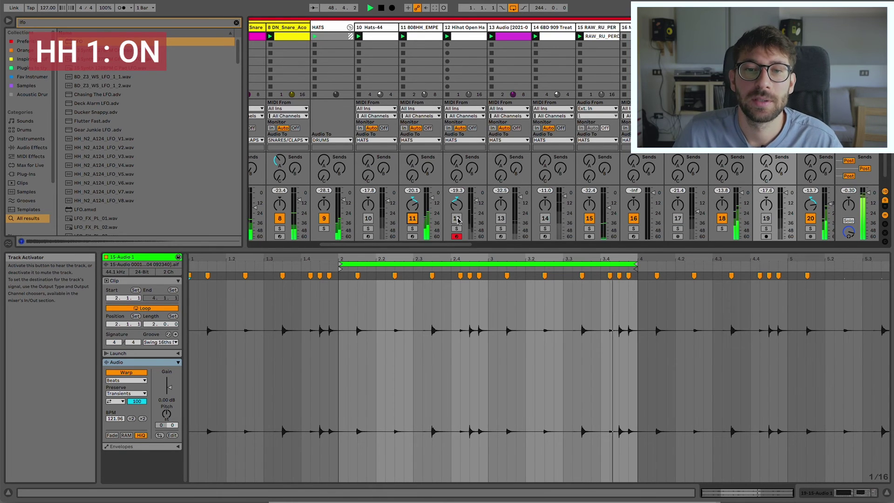
{"action": "left_click", "coordinate": [457, 219]}
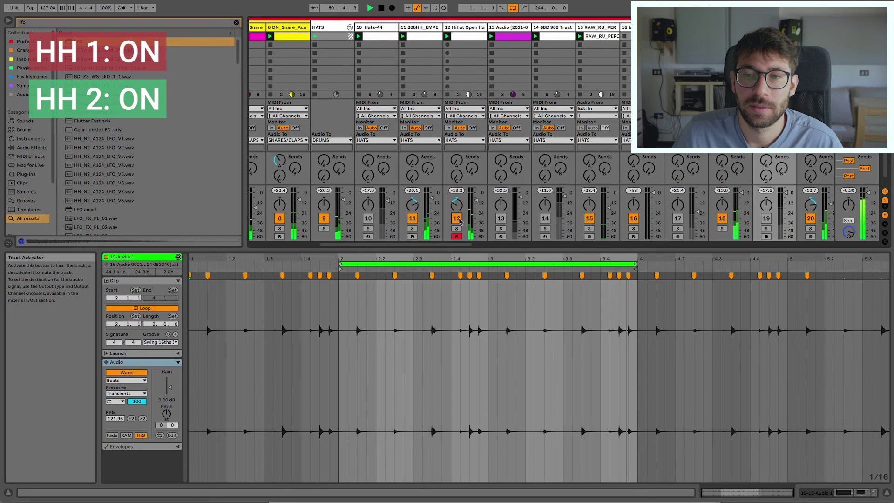
{"action": "left_click", "coordinate": [767, 218]}
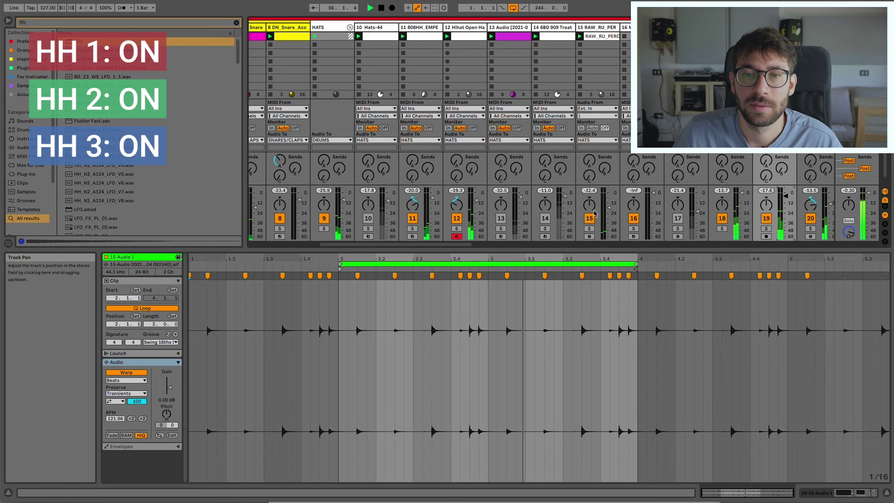
{"action": "left_click", "coordinate": [545, 219]}
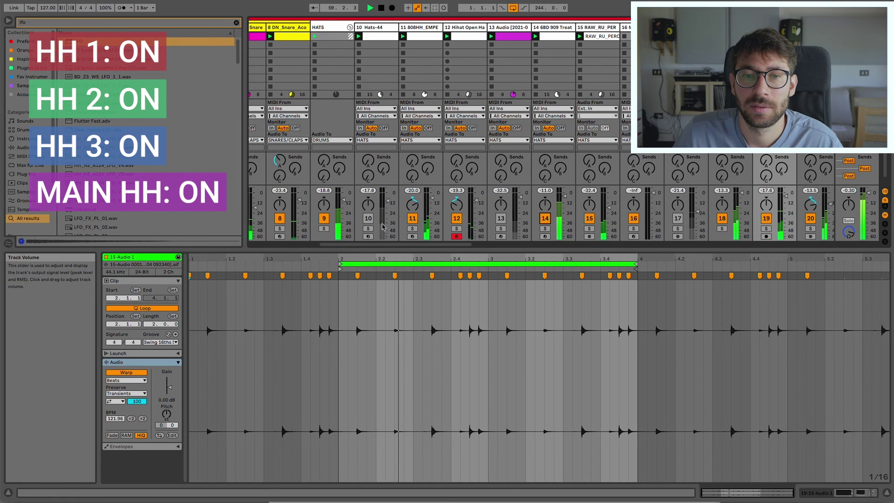
{"action": "left_click", "coordinate": [679, 218]}
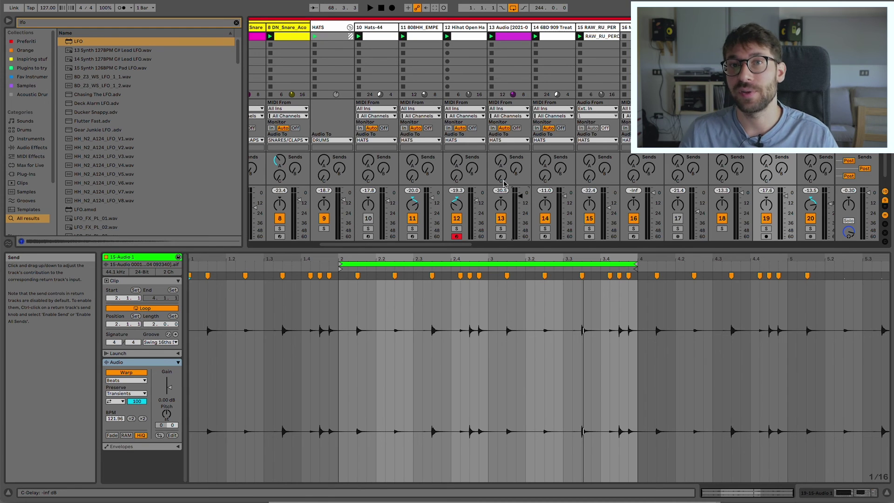
Play the 808HH track soloed and add the track 19 audio loop to the solo
{"action": "left_click", "coordinate": [324, 229]}
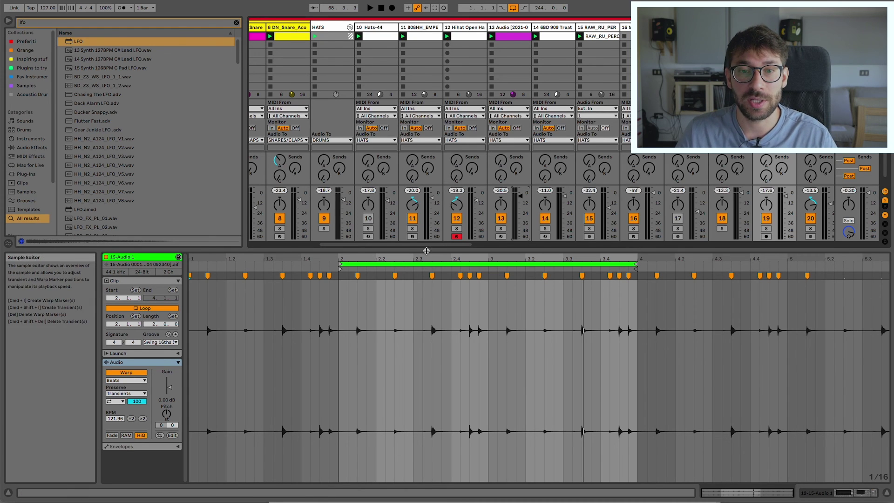
{"action": "key", "text": "space"}
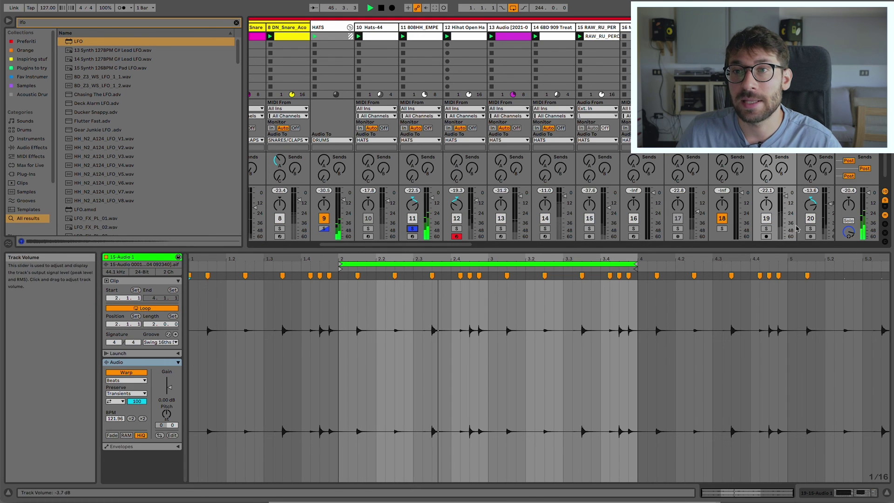
{"action": "left_click", "coordinate": [768, 230]}
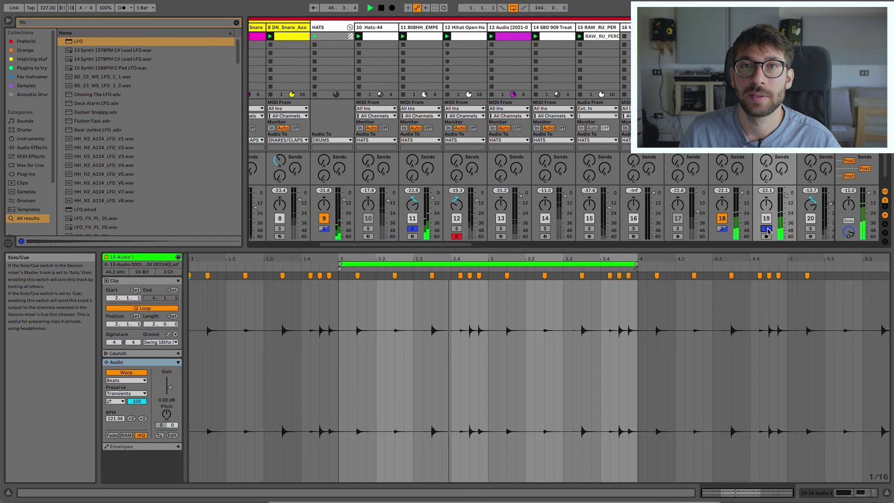